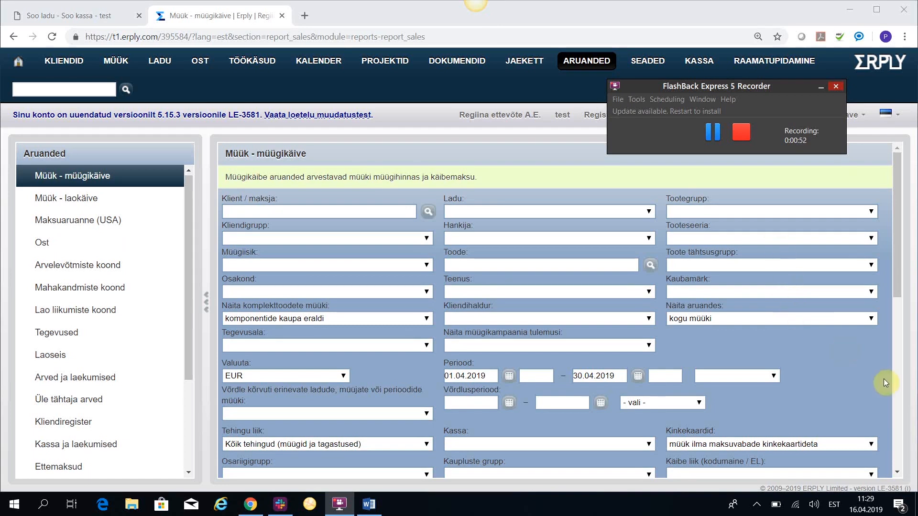
Set the period of the Müük - müügikäive report to täna.
scroll(781, 333, down, 1)
click(765, 315)
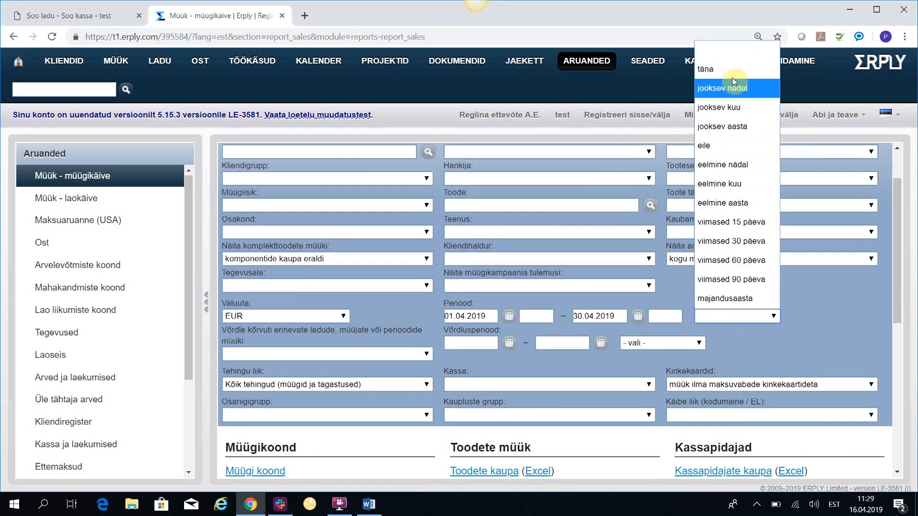
click(770, 70)
scroll(860, 334, down, 1)
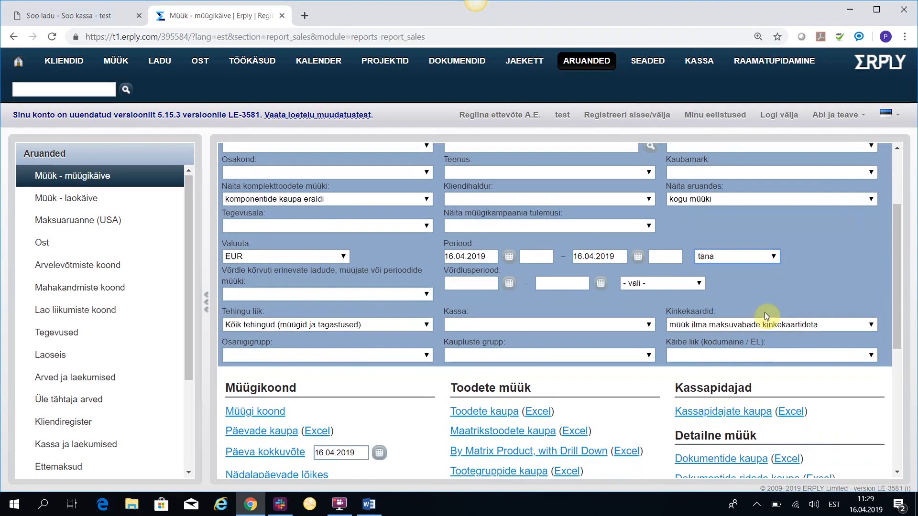
Set the Kinkekaardid filter to "nii tavamüük kui kinkekaardid" and view the Toodete kaupa sales report.
click(871, 325)
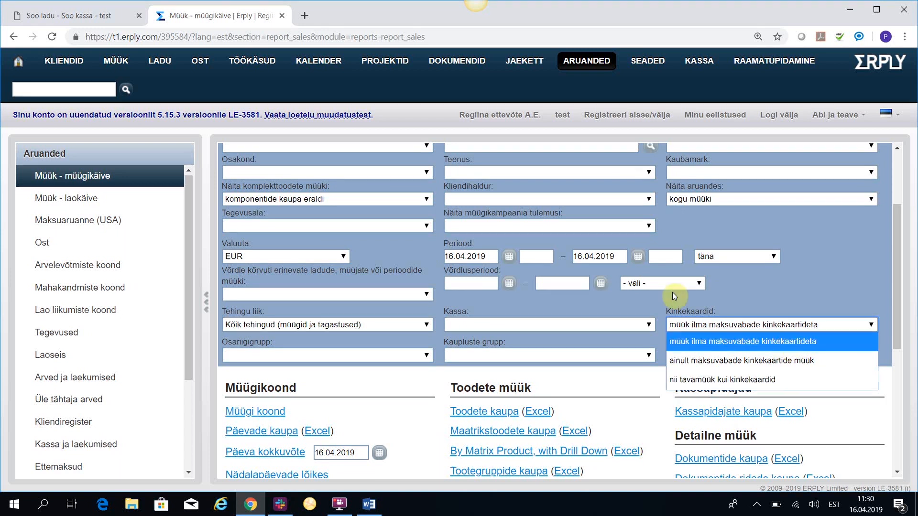
click(709, 380)
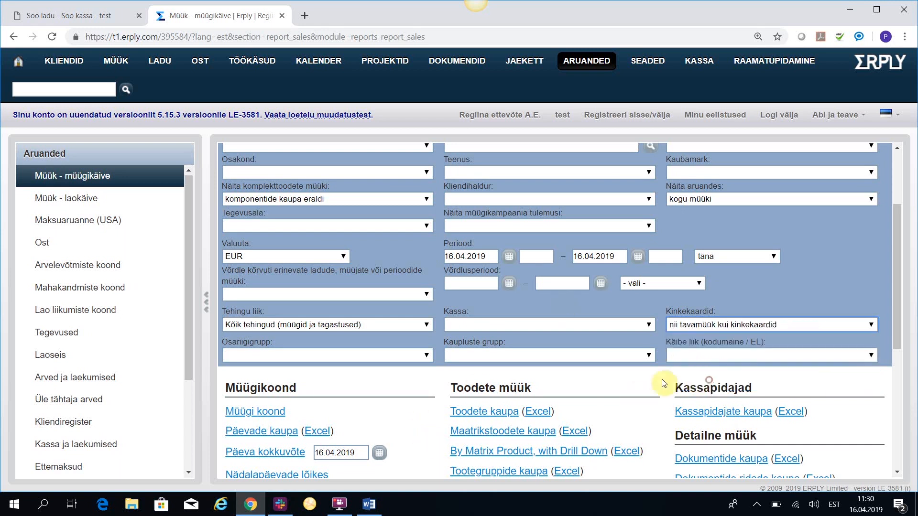
click(483, 411)
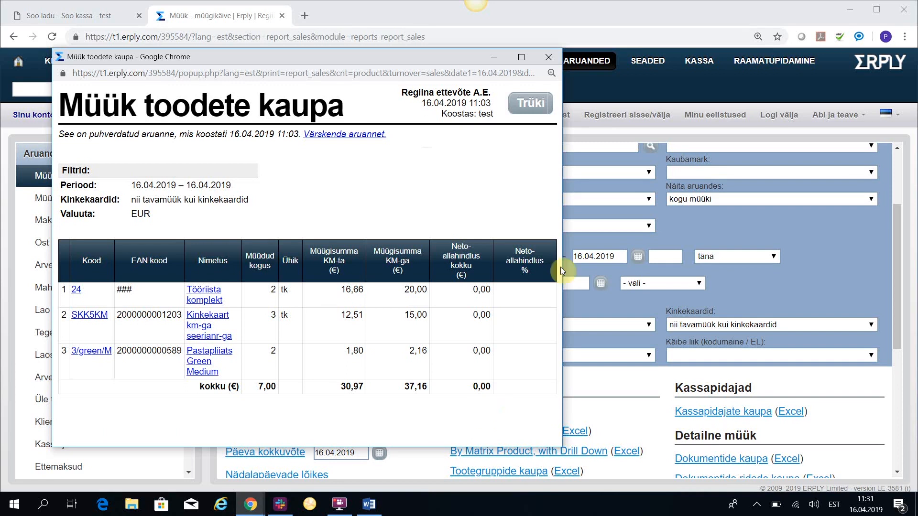
click(549, 58)
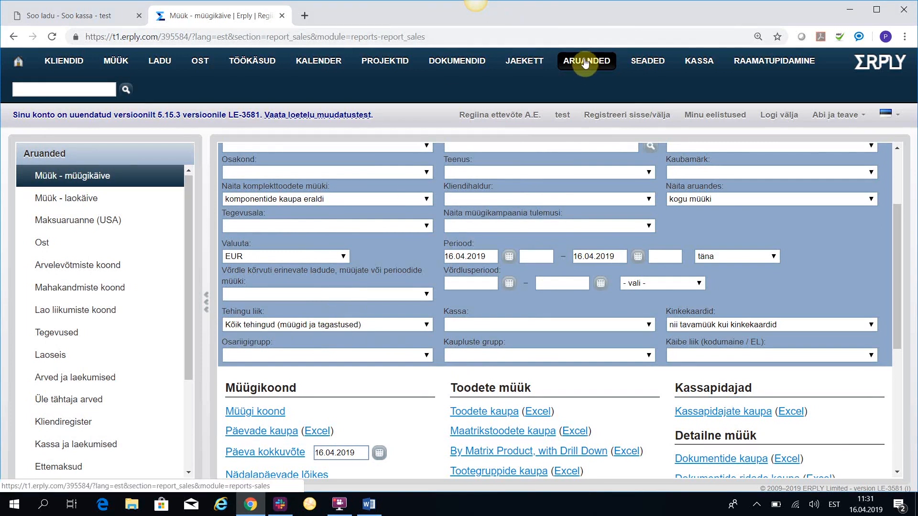
Go to the Kupongid, kinkekaardid report and set its date range to täna.
mouse_move(587, 62)
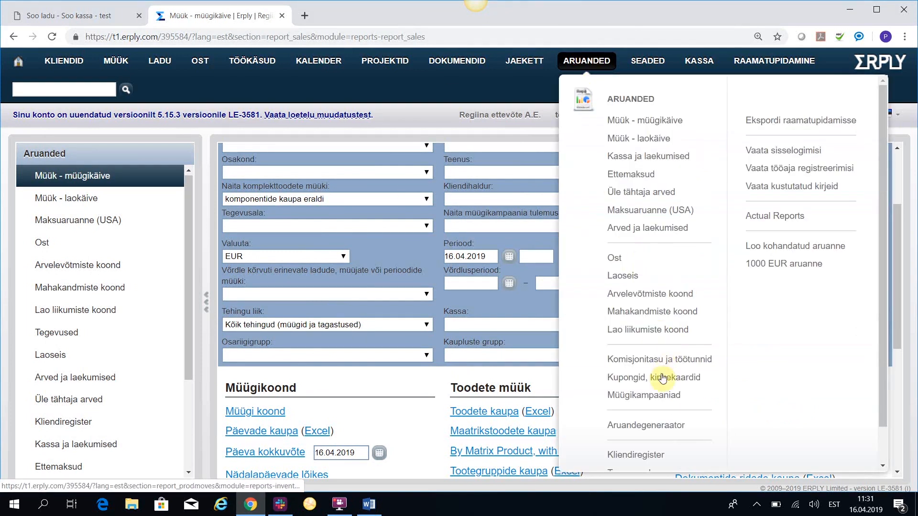
click(645, 383)
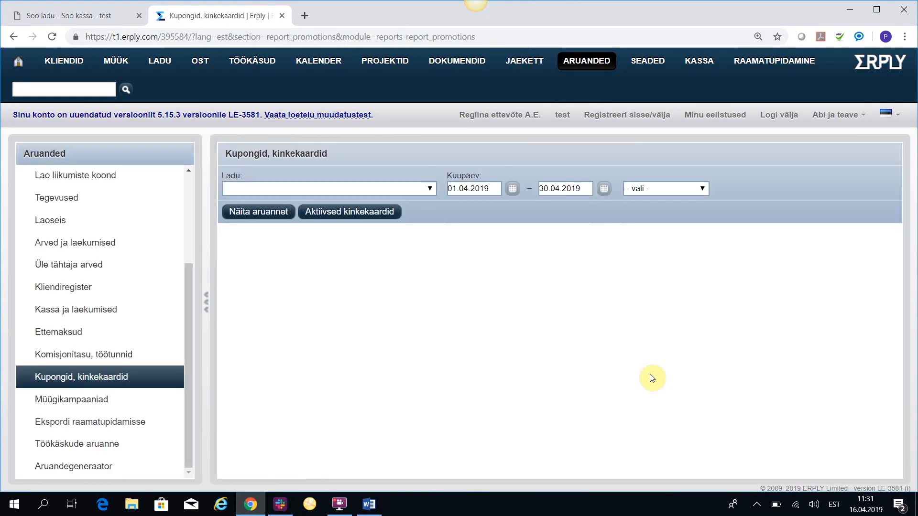
click(655, 189)
click(648, 225)
View the coupons and gift cards report, followed by the Aktiivsed kinkekaardid report, closing each after review.
click(251, 213)
scroll(462, 359, down, 2)
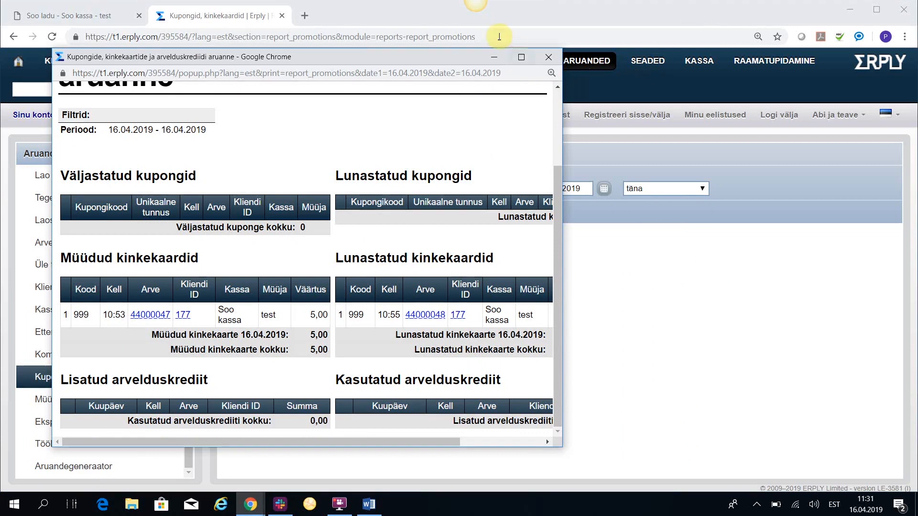
click(548, 57)
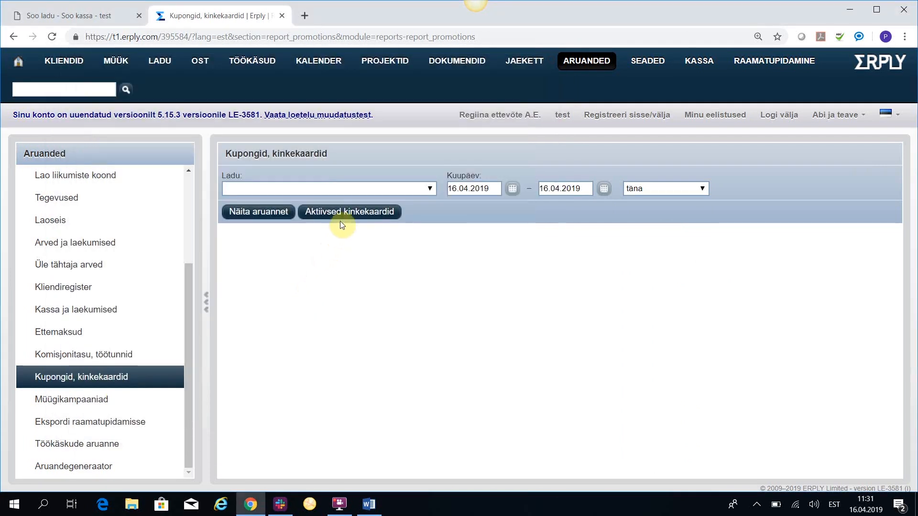
click(337, 211)
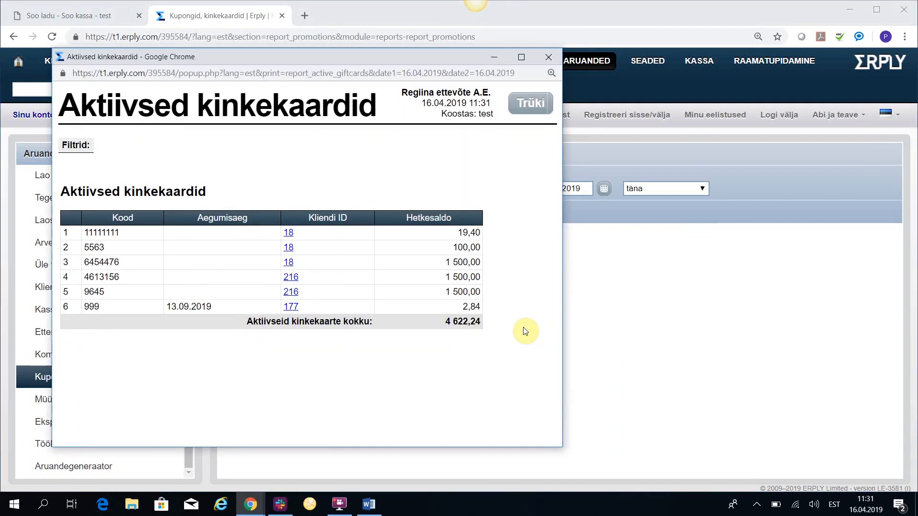
click(548, 58)
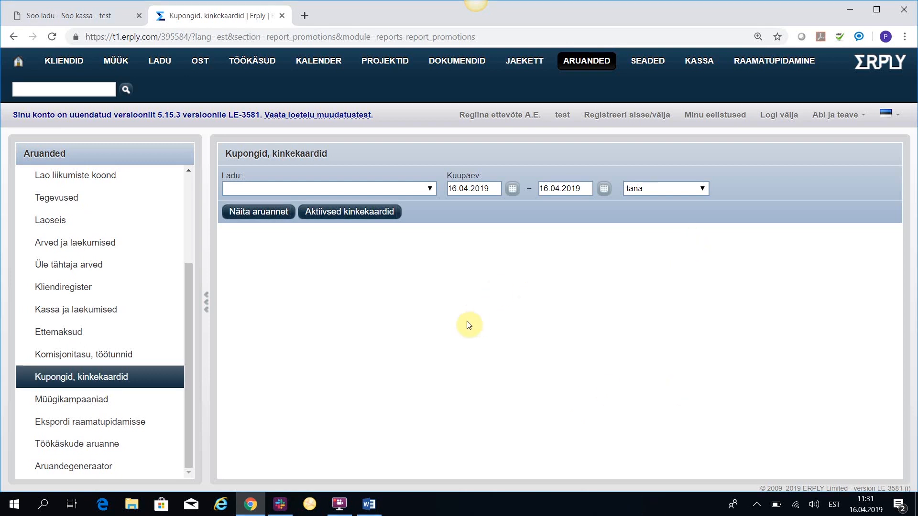
Open the 16.04.2019 Sularahaarve paid by gift card from the list of sales invoices.
mouse_move(109, 67)
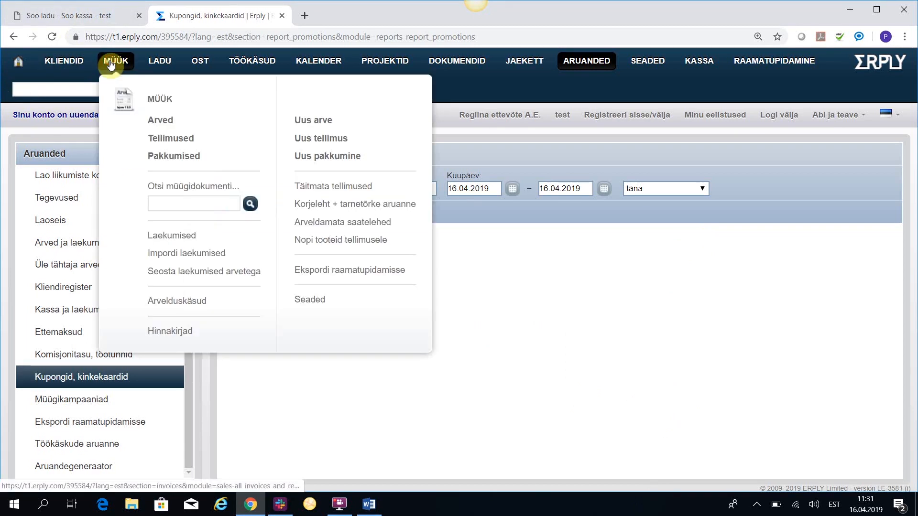
click(161, 120)
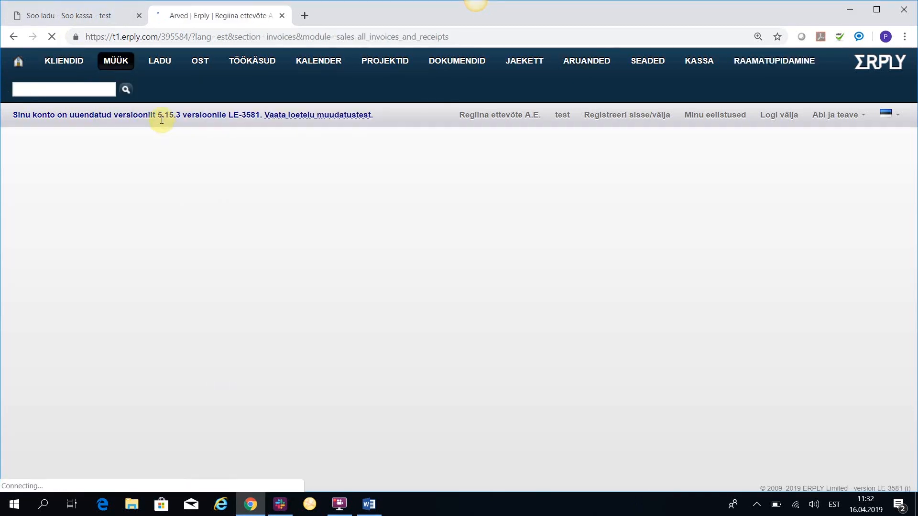
scroll(452, 306, down, 5)
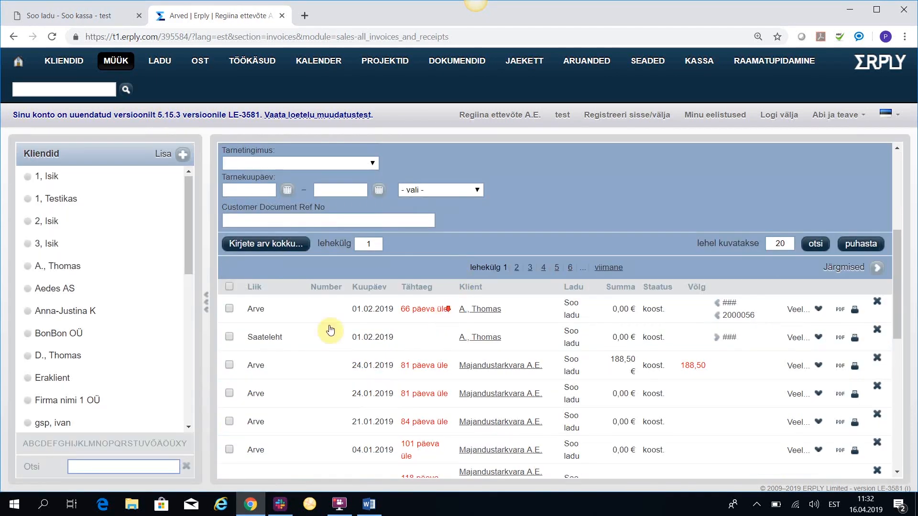
scroll(452, 305, down, 3)
click(273, 403)
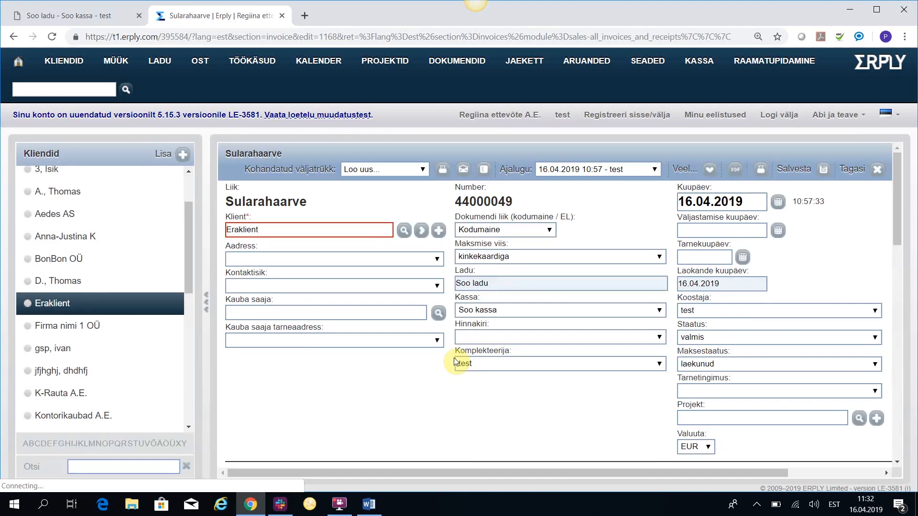
Examine the kinkekaardiga payment record under the invoice's Laekumised and return to the invoice.
scroll(478, 373, down, 10)
scroll(507, 415, down, 3)
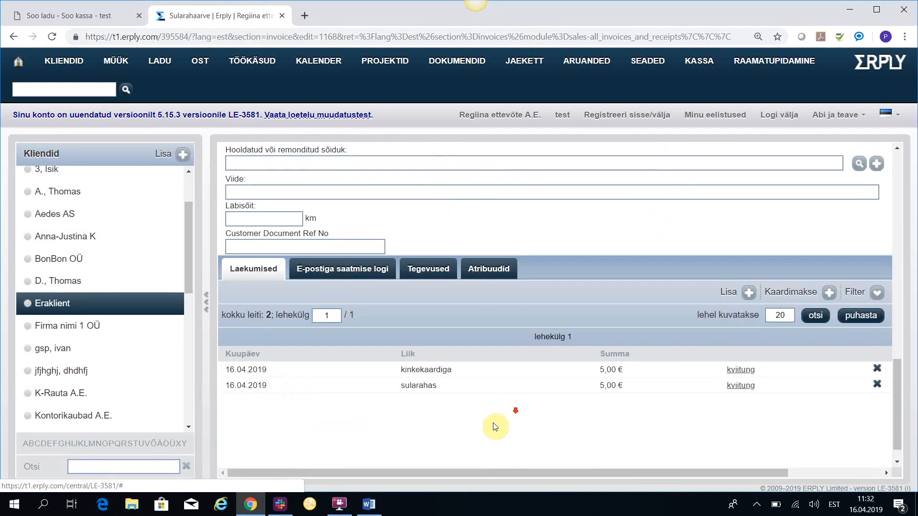
click(256, 372)
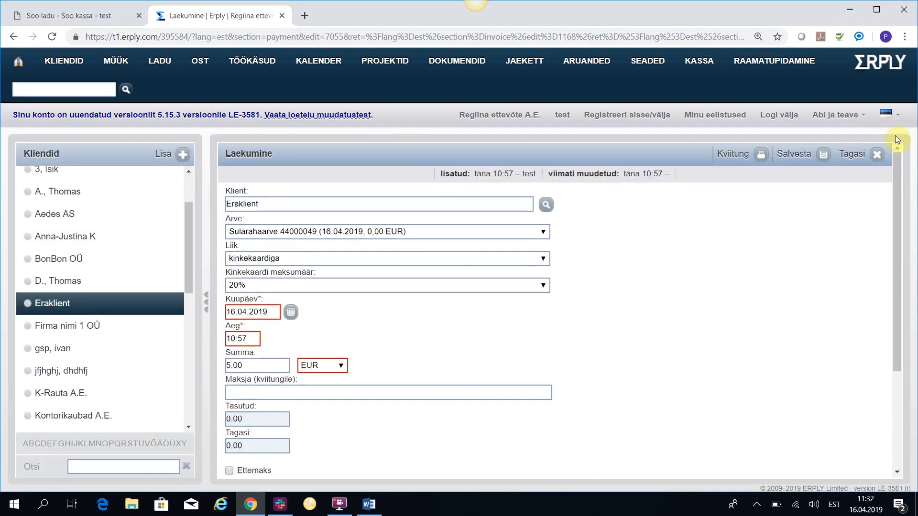
click(877, 154)
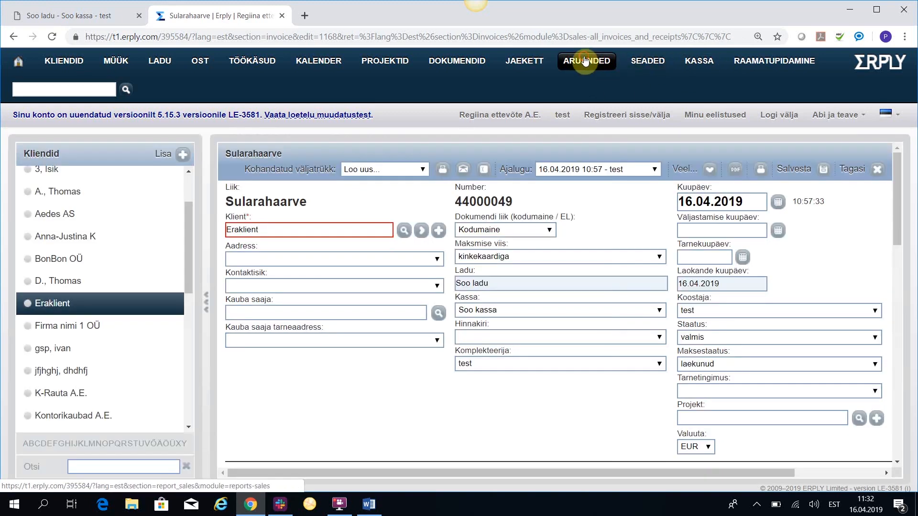
Start a new custom report in the Aruandegeneraator.
mouse_move(585, 60)
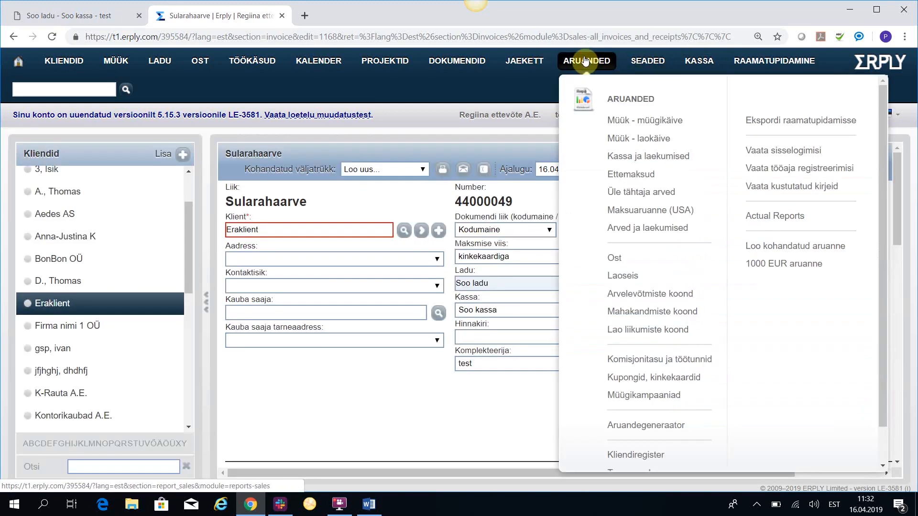
click(785, 250)
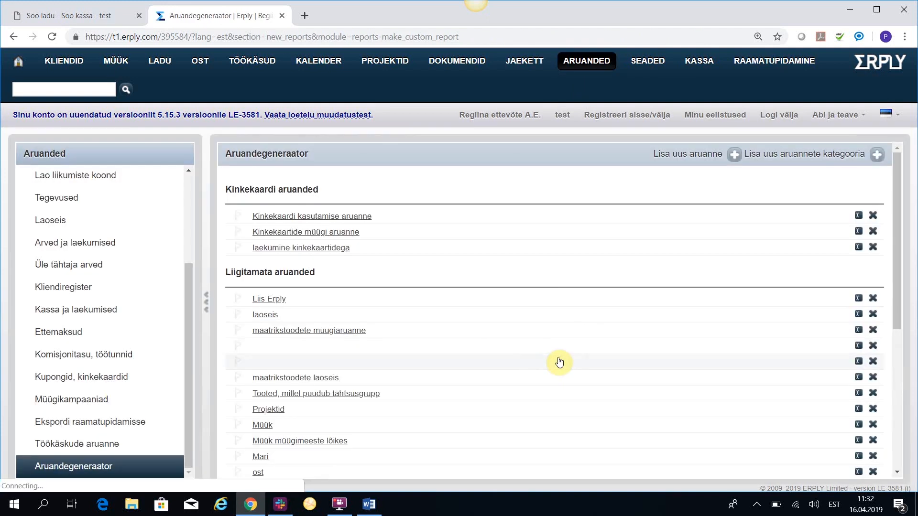
click(735, 155)
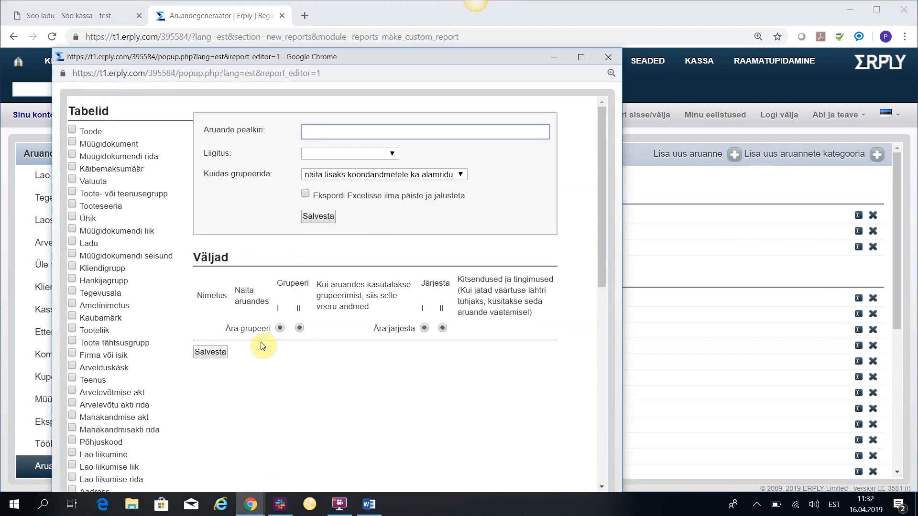
Add the Laekumine table to the custom report to examine its available fields, and remove it again.
scroll(125, 420, down, 3)
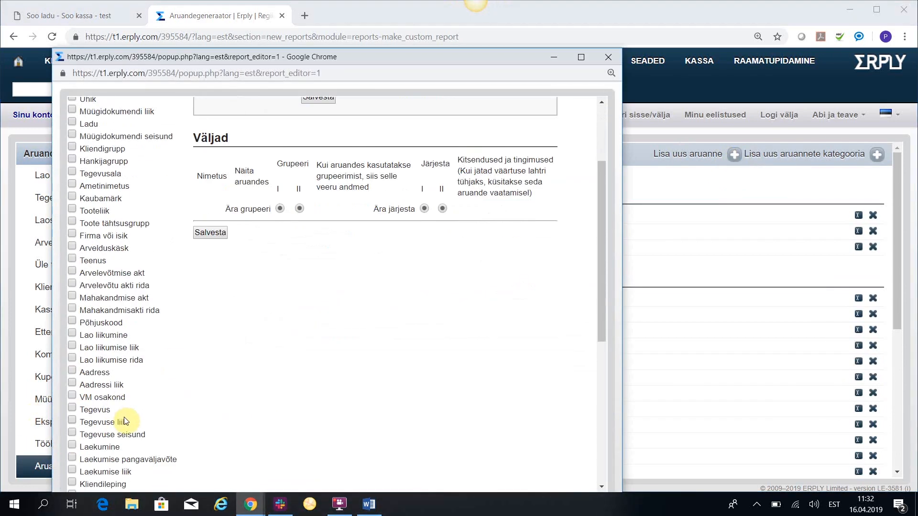
click(98, 447)
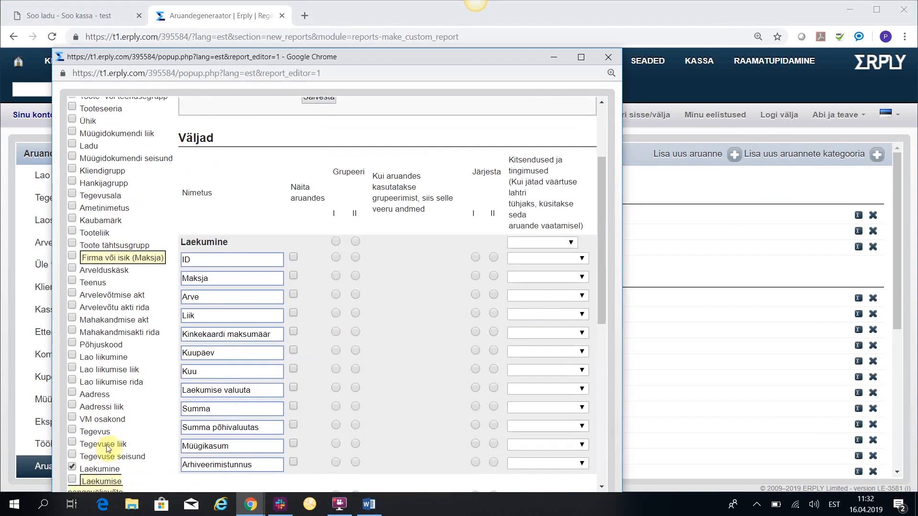
scroll(260, 410, down, 1)
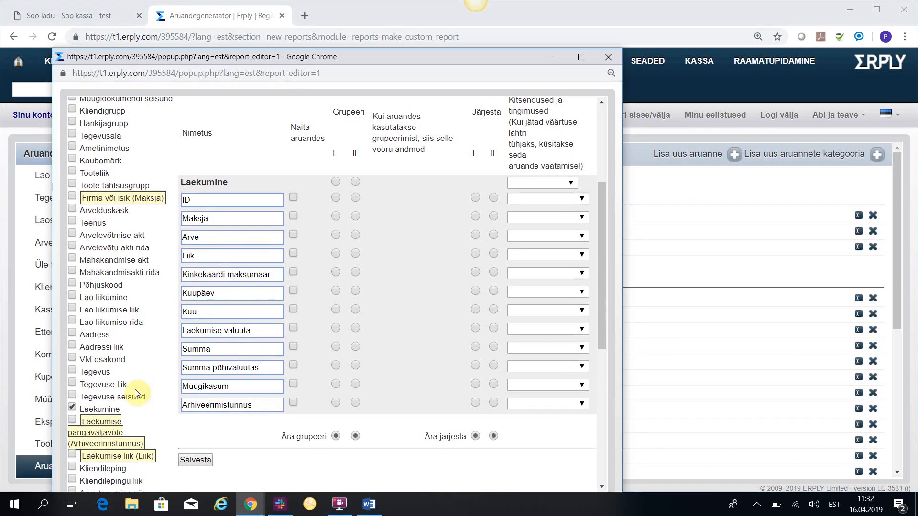
click(73, 408)
Add the Kinkekaart table to the custom report, review its available fields, and deselect the table.
scroll(123, 379, down, 3)
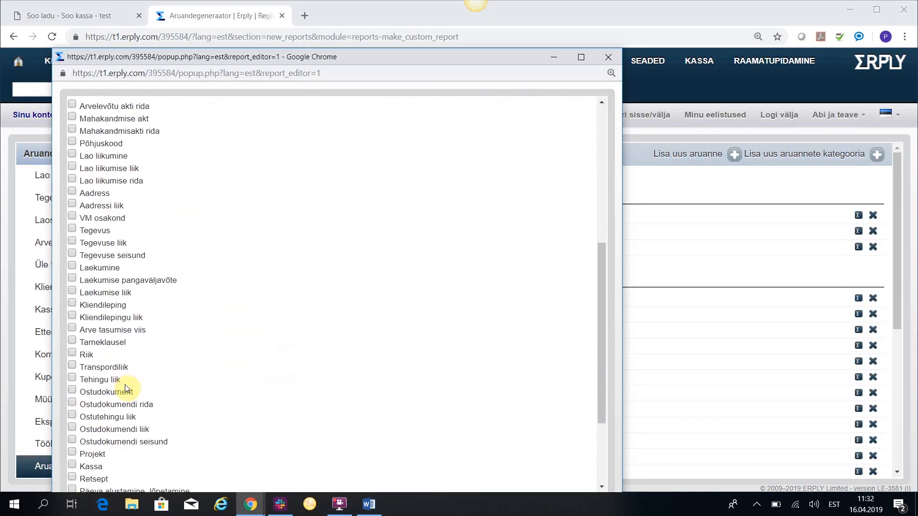
scroll(203, 398, down, 1)
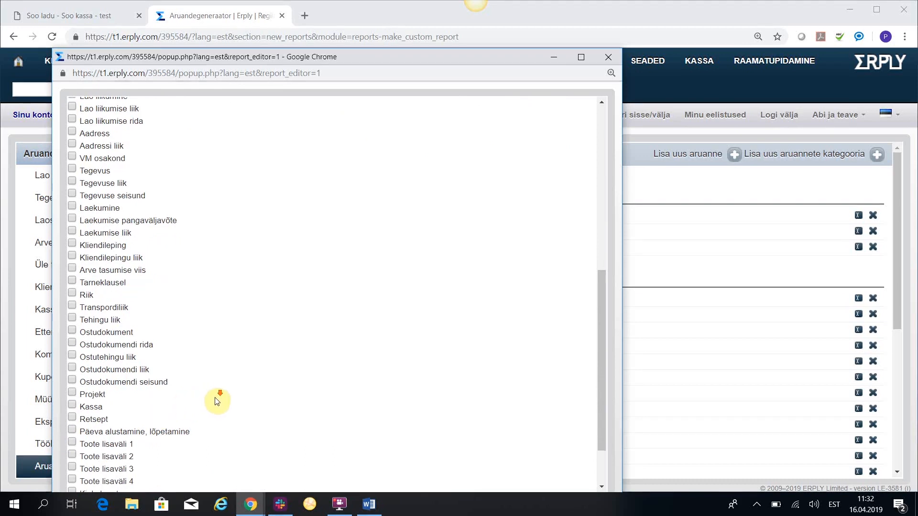
scroll(214, 400, down, 1)
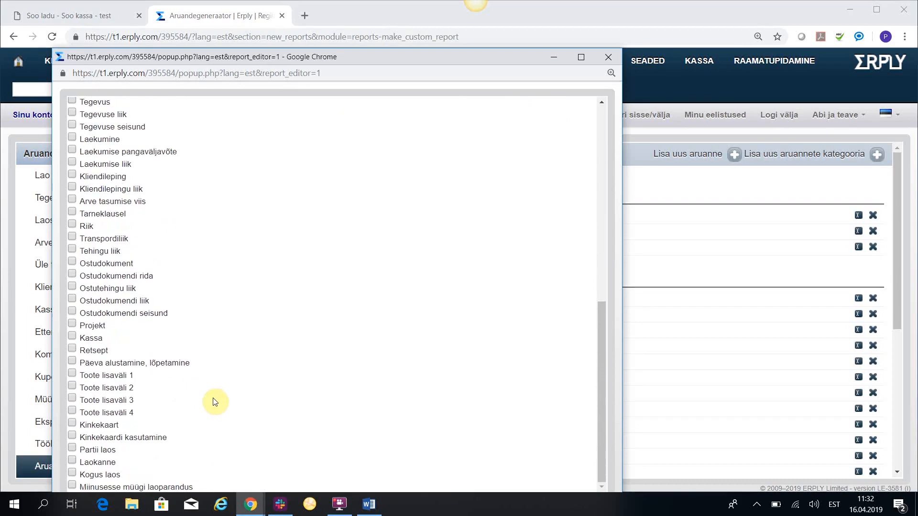
click(71, 424)
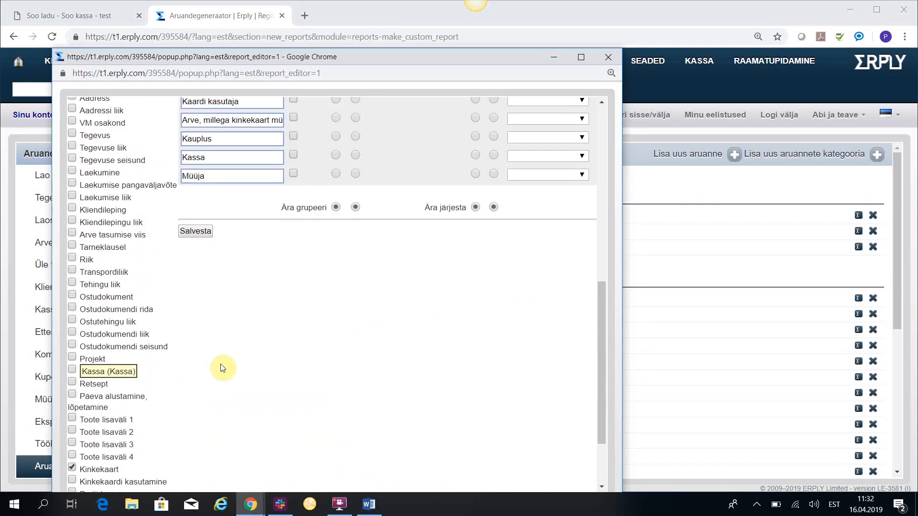
scroll(239, 335, up, 2)
scroll(263, 213, up, 2)
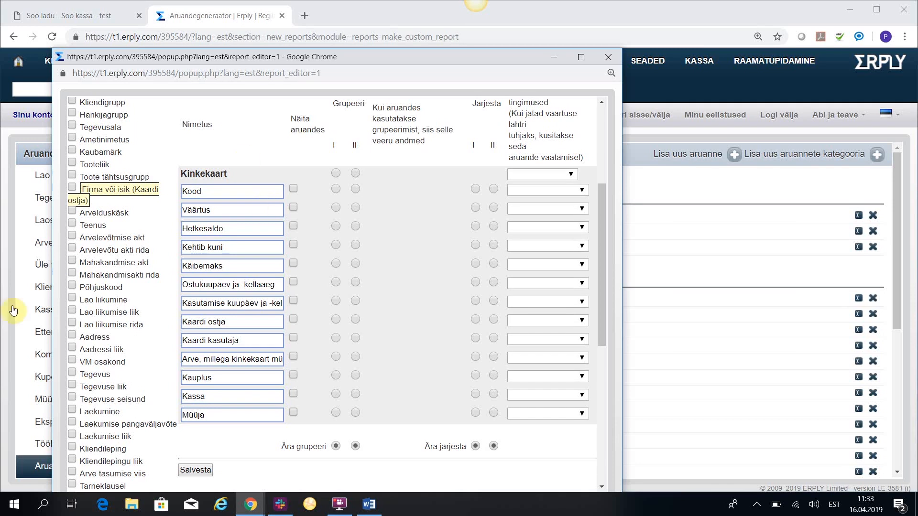
scroll(128, 325, down, 2)
scroll(129, 325, down, 8)
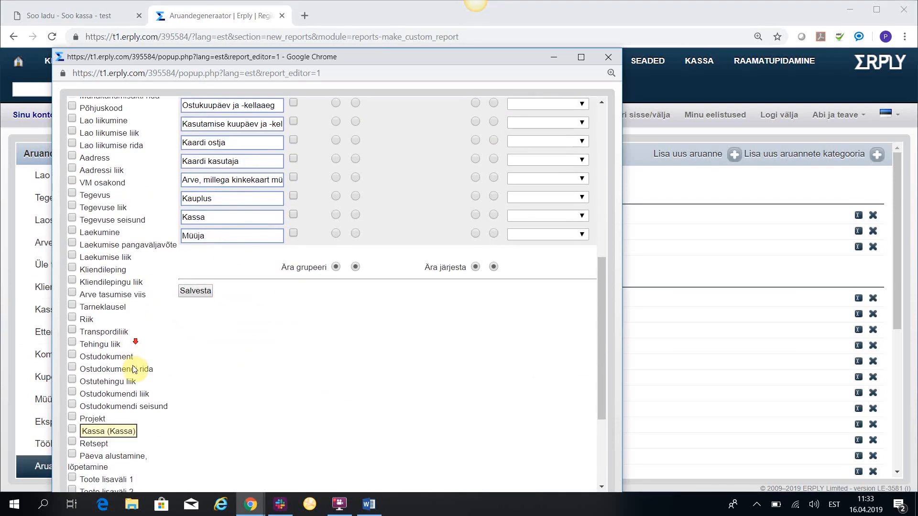
click(72, 375)
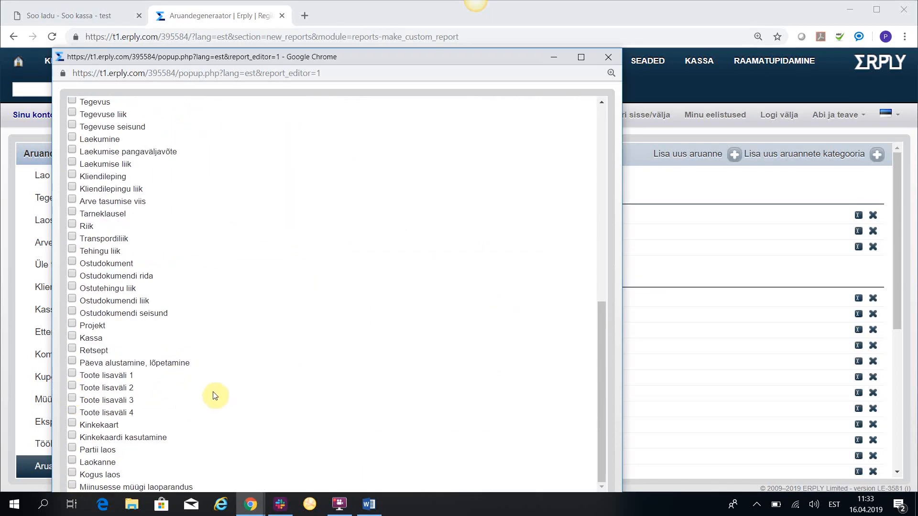
Add the Kinkekaardi kasutamine table to the custom report.
scroll(159, 402, up, 3)
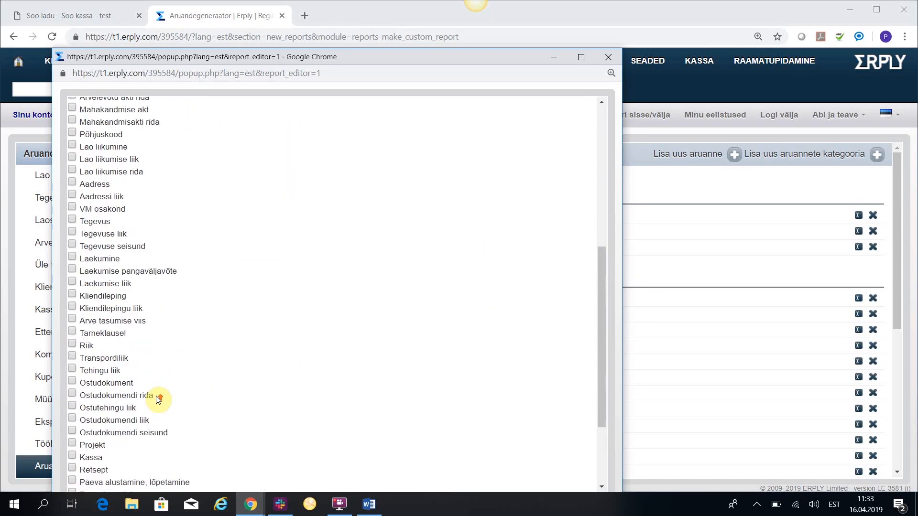
scroll(159, 401, down, 3)
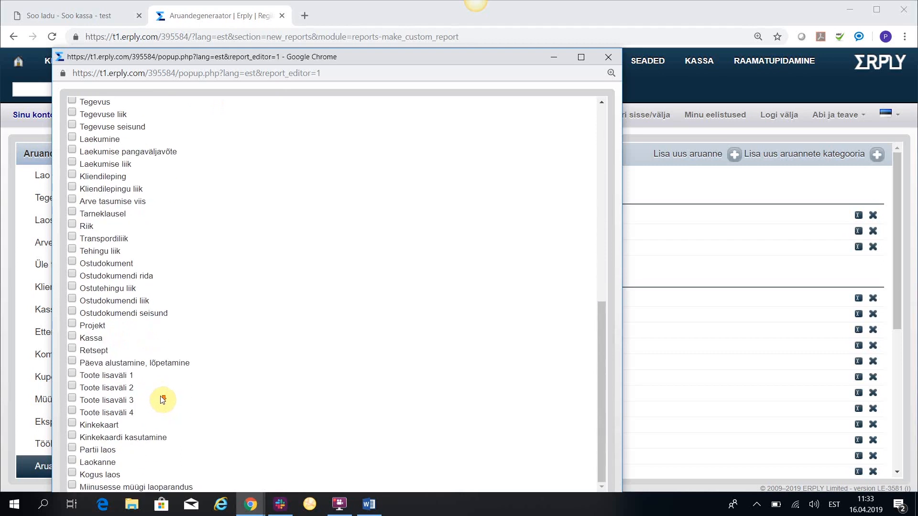
click(74, 437)
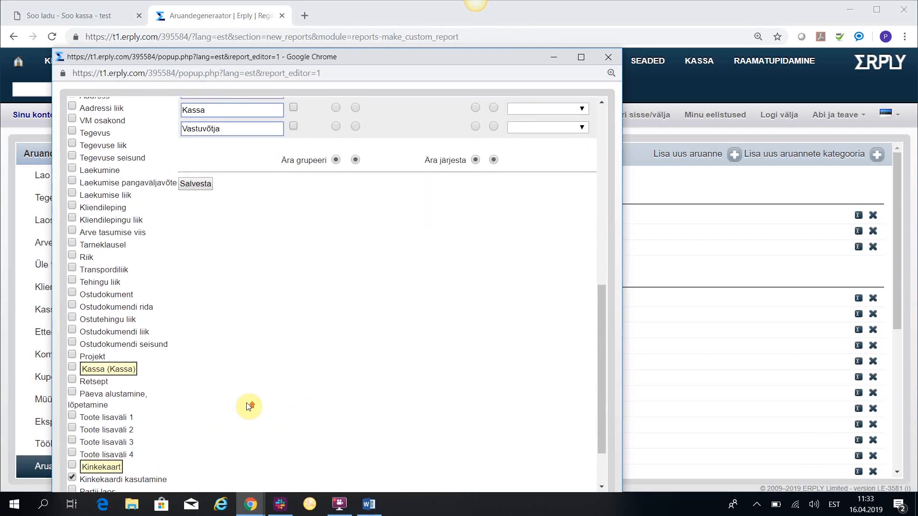
Review the available Kinkekaardi kasutamine fields and close the new custom report without saving it.
scroll(248, 407, up, 3)
scroll(248, 407, up, 3)
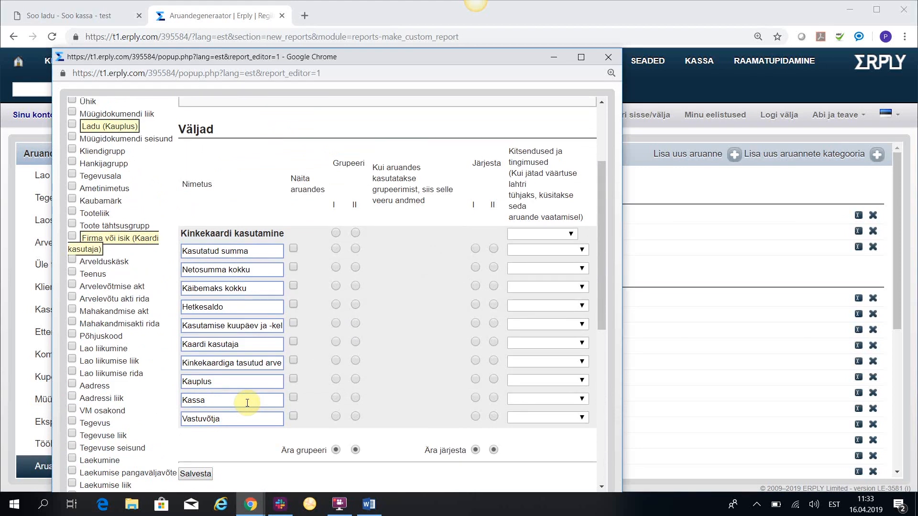
click(608, 57)
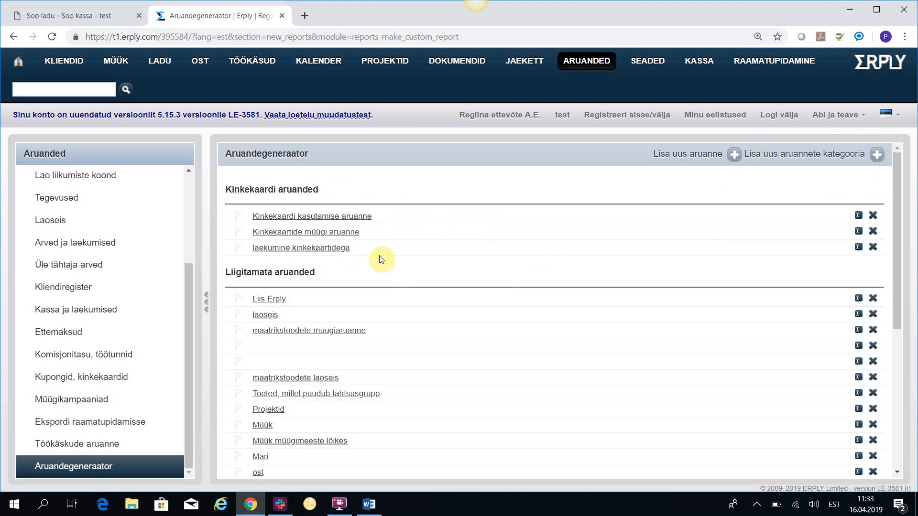
Open the definition of the laekumine kinkekaartidega report and examine its selected fields, grouping and filters.
click(859, 248)
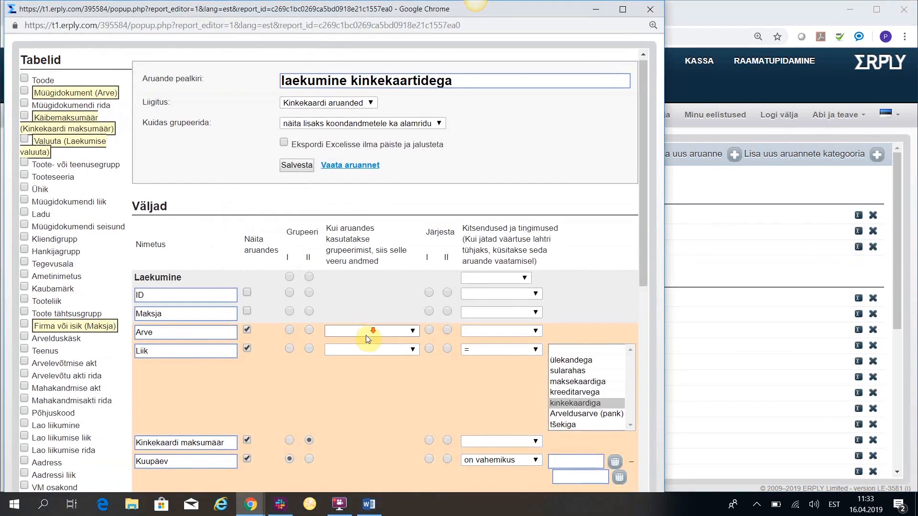
scroll(368, 335, down, 3)
scroll(370, 334, down, 1)
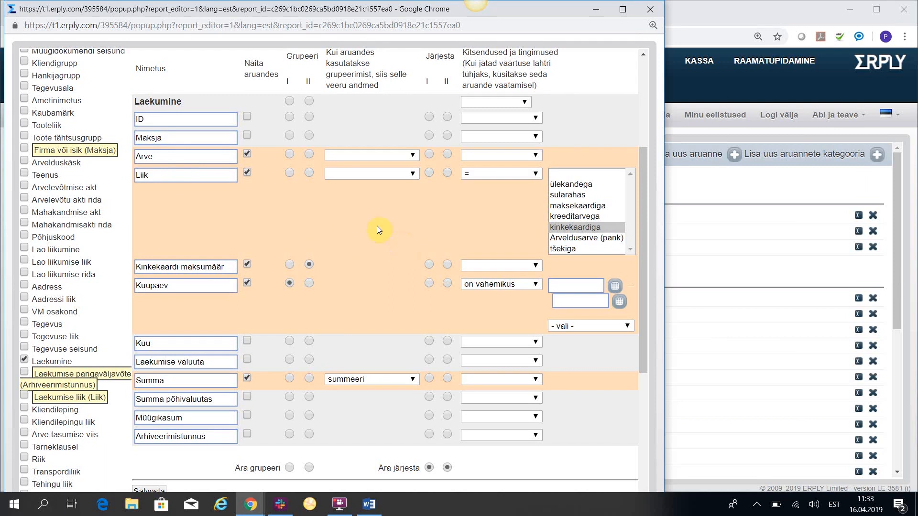
Run the laekumine kinkekaartidega report for the date range täna, and close the report and its definition.
scroll(399, 240, up, 4)
click(340, 169)
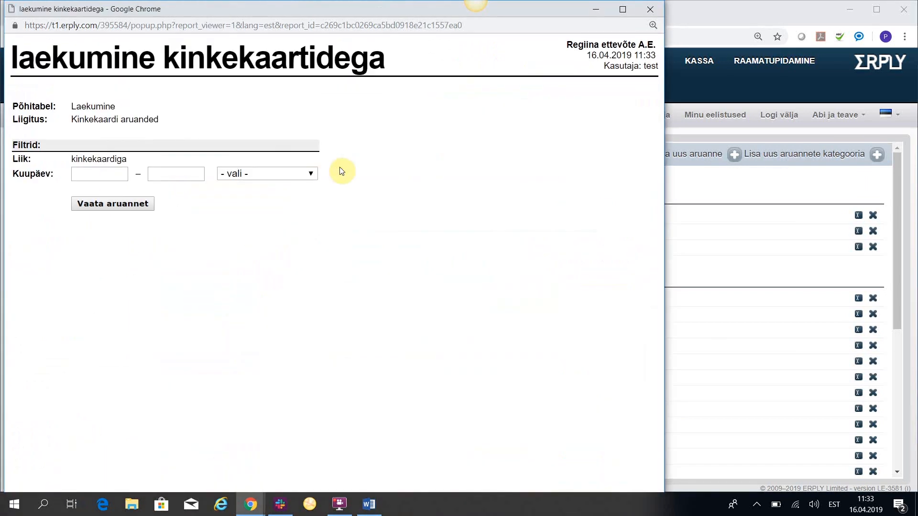
click(274, 173)
click(253, 209)
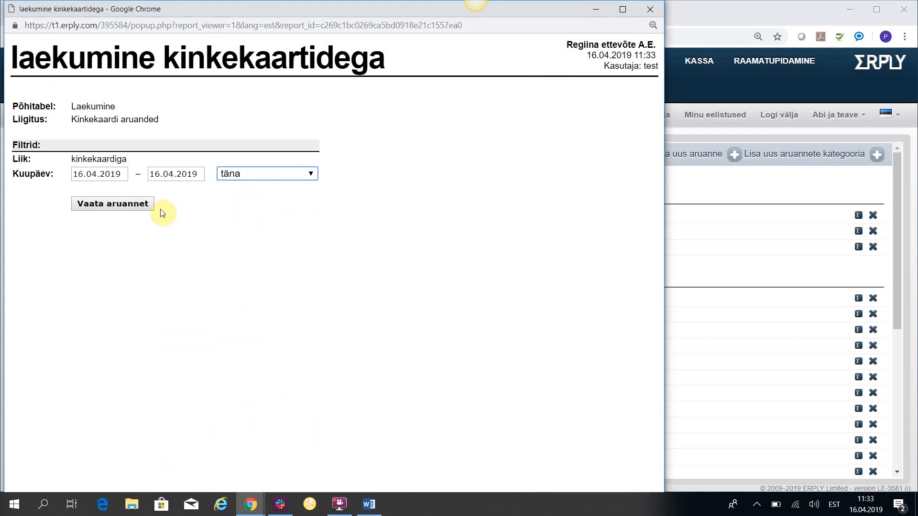
click(127, 203)
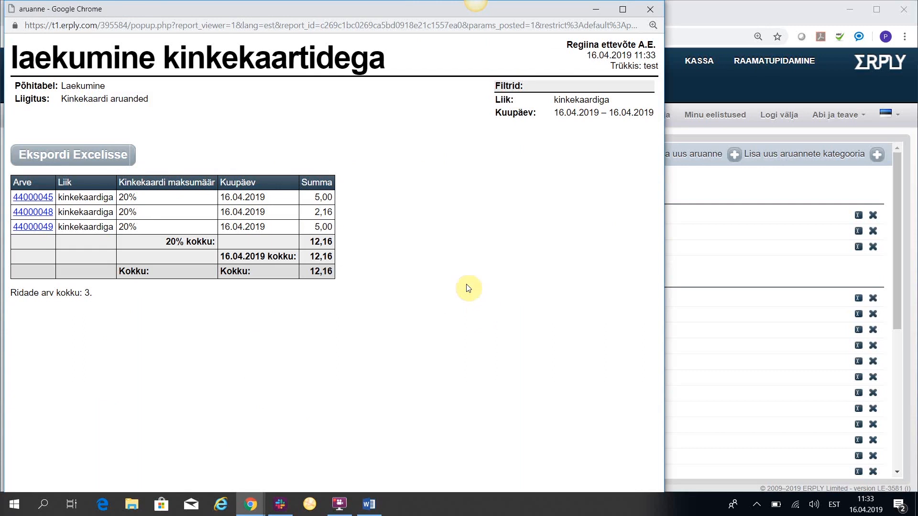
click(641, 9)
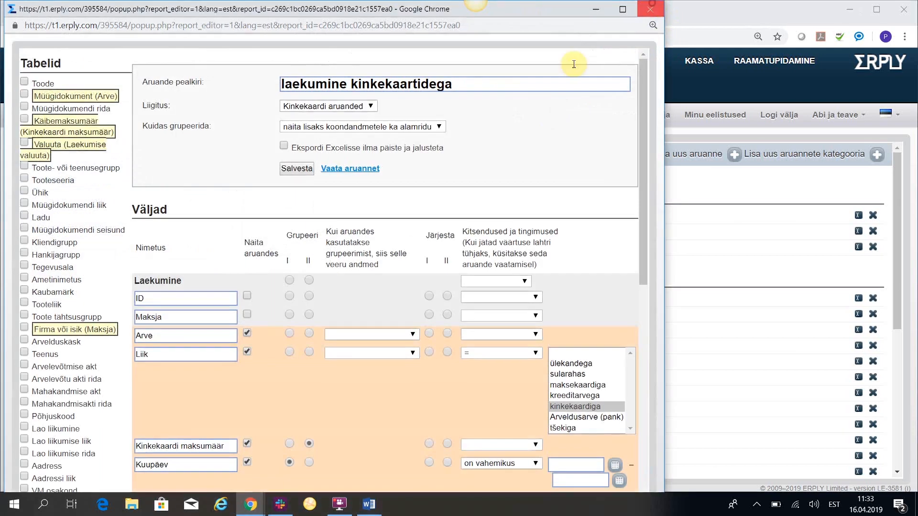
click(650, 8)
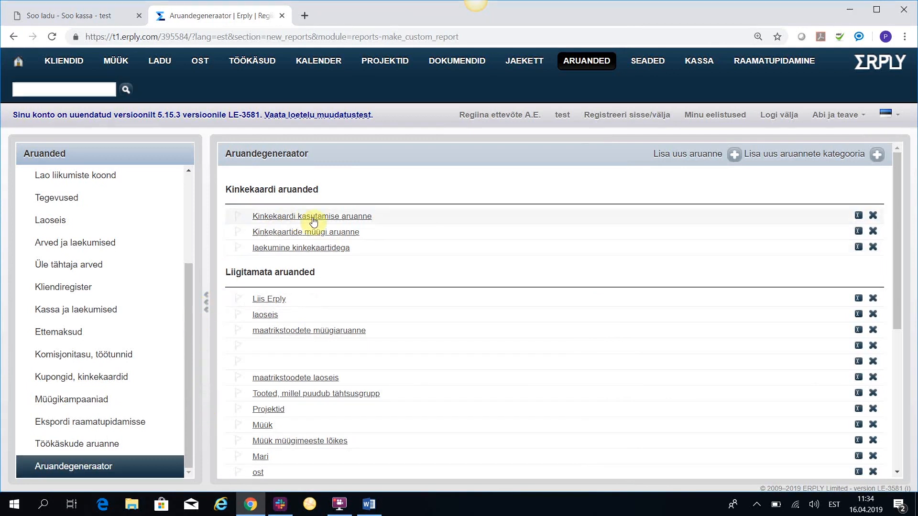
Open the definition of the Kinkekaartide müügi aruanne and examine its Kinkekaart fields, grouping and filters.
click(858, 232)
scroll(305, 294, down, 3)
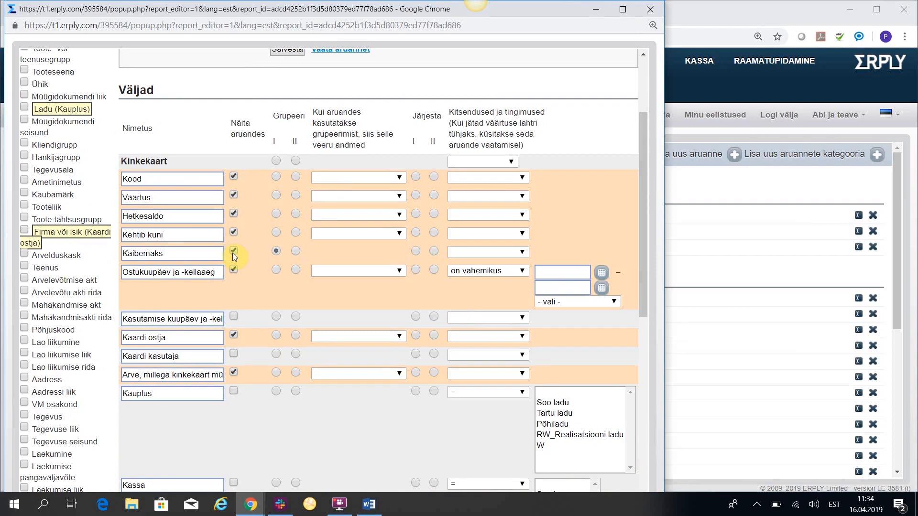
scroll(221, 304, down, 2)
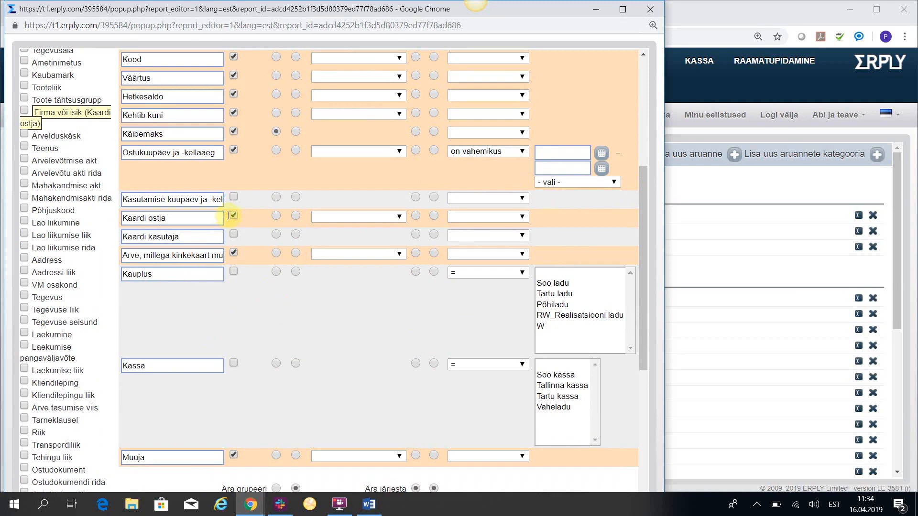
scroll(268, 292, down, 1)
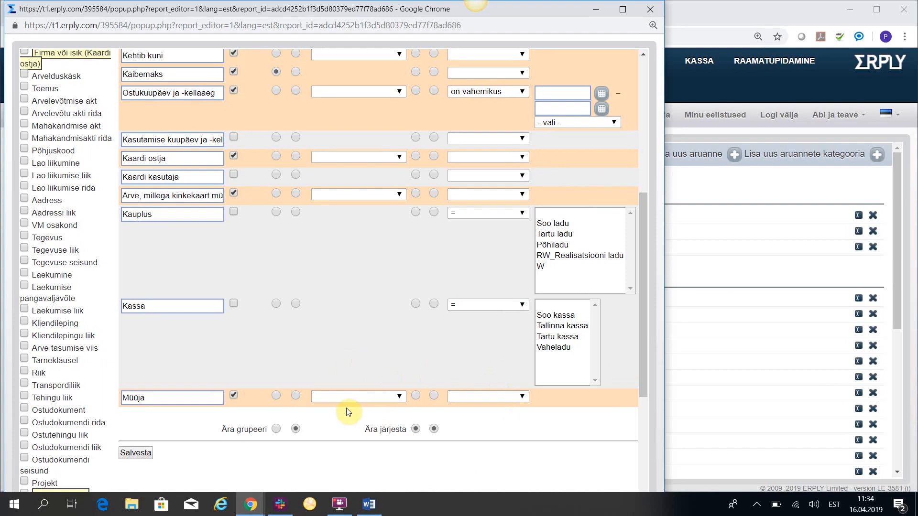
Run the Kinkekaartide müügi aruanne with the purchase date set to täna, and close the report and its definition.
scroll(346, 399, up, 1)
scroll(347, 399, up, 6)
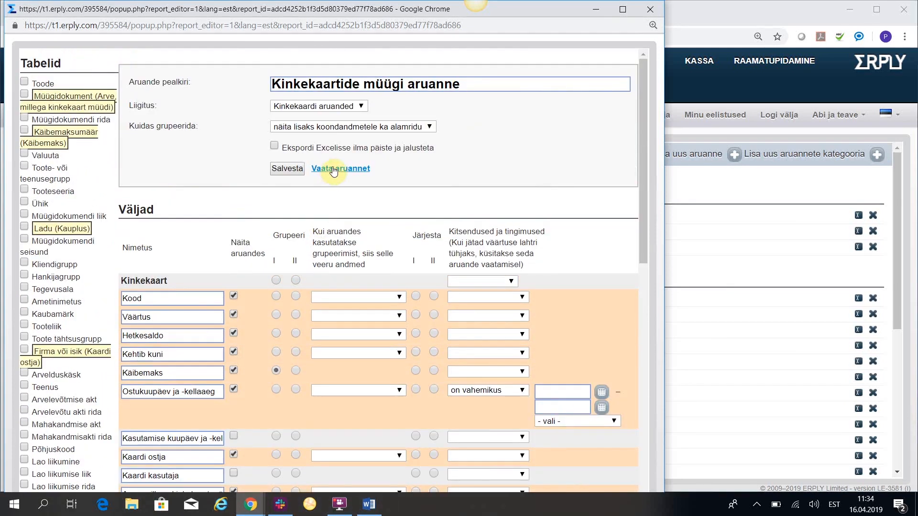
click(333, 169)
click(357, 161)
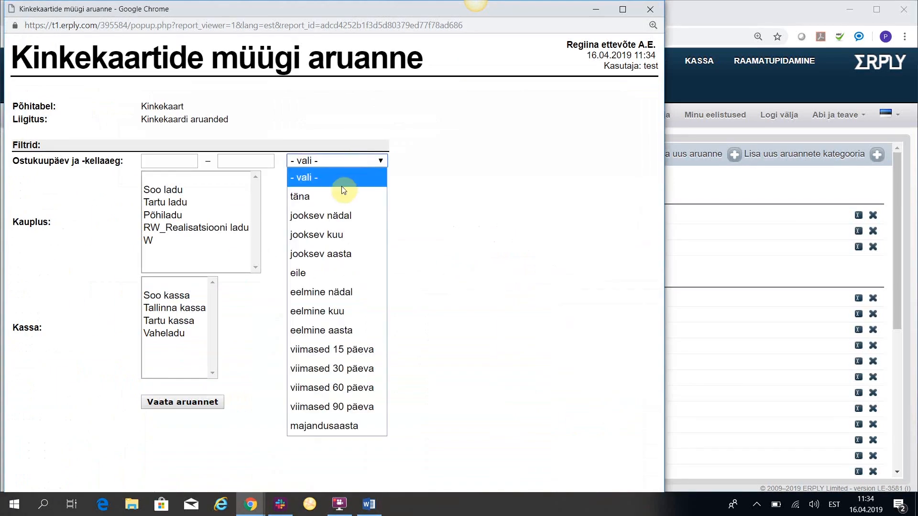
click(330, 195)
click(169, 404)
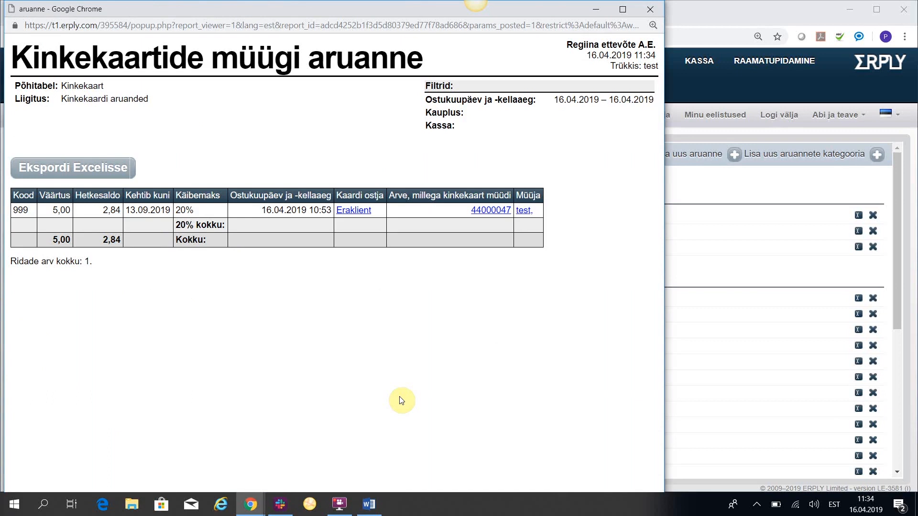
click(653, 8)
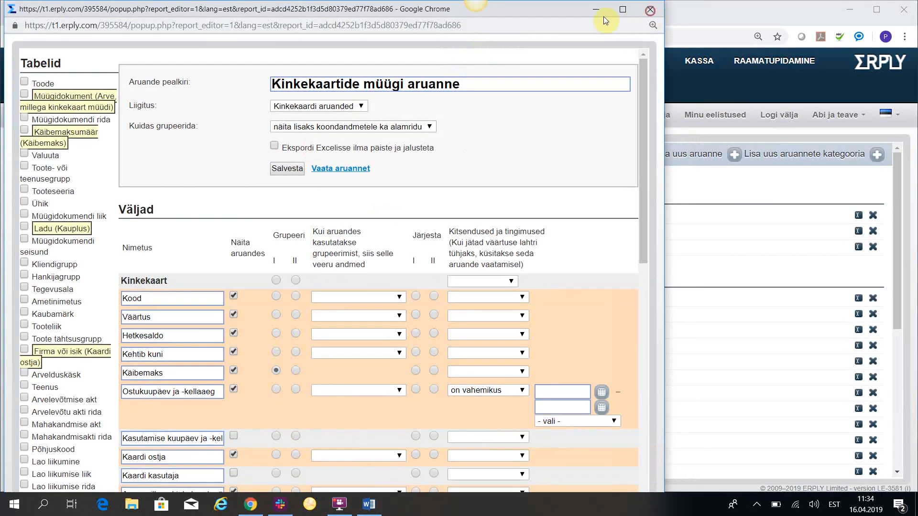
click(653, 8)
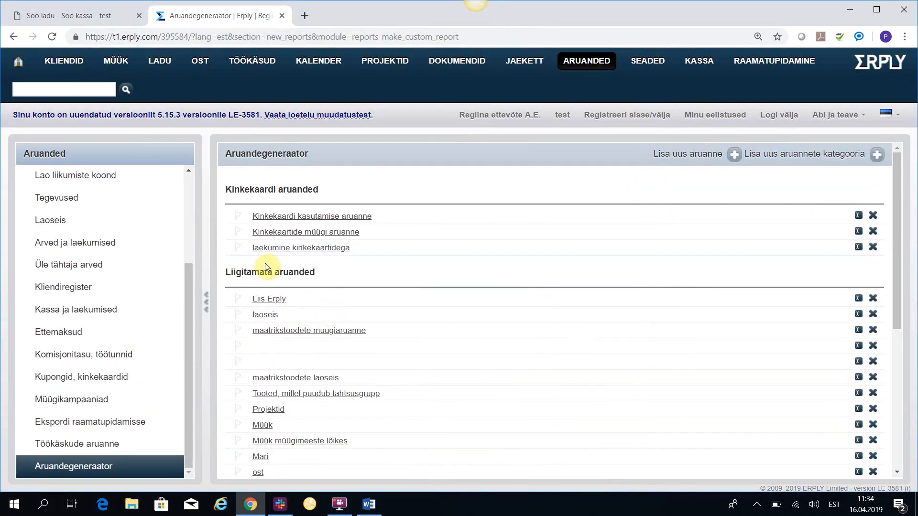
Open the definition of the Kinkekaardi kasutamise aruanne and examine its Kinkekaart and Kinkekaardi kasutamine fields and filters.
click(859, 216)
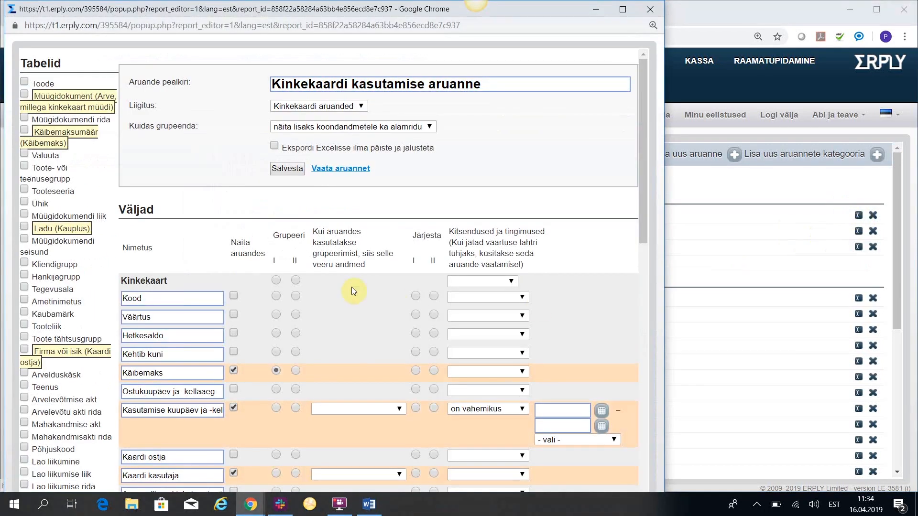
scroll(358, 306, down, 3)
scroll(357, 308, down, 8)
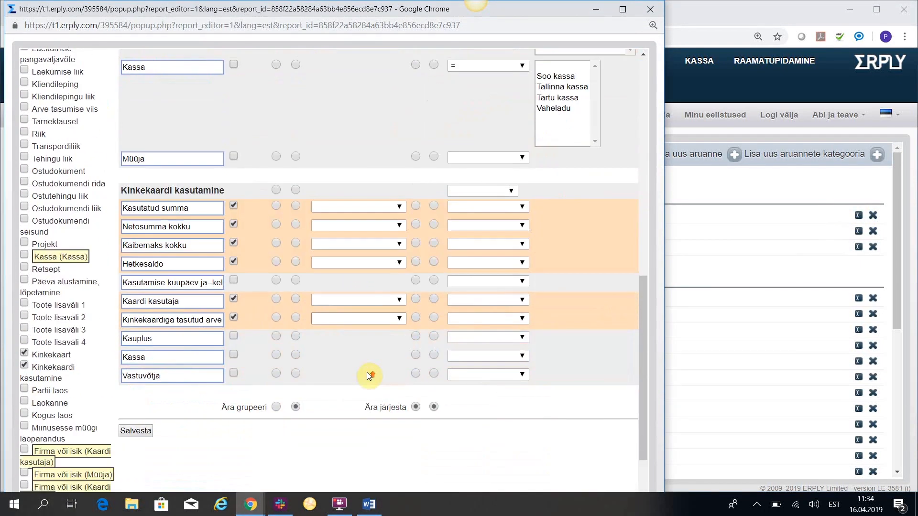
scroll(367, 372, up, 5)
scroll(369, 366, up, 3)
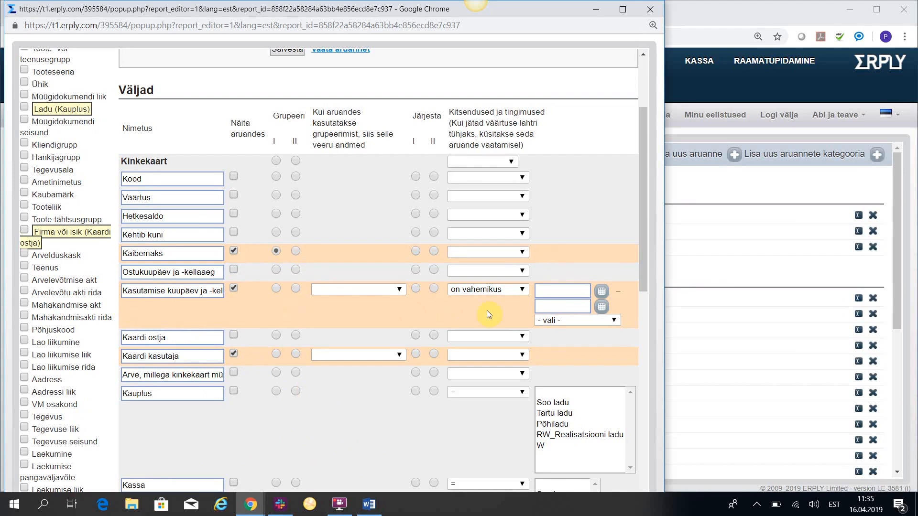
scroll(273, 395, down, 1)
scroll(273, 394, down, 1)
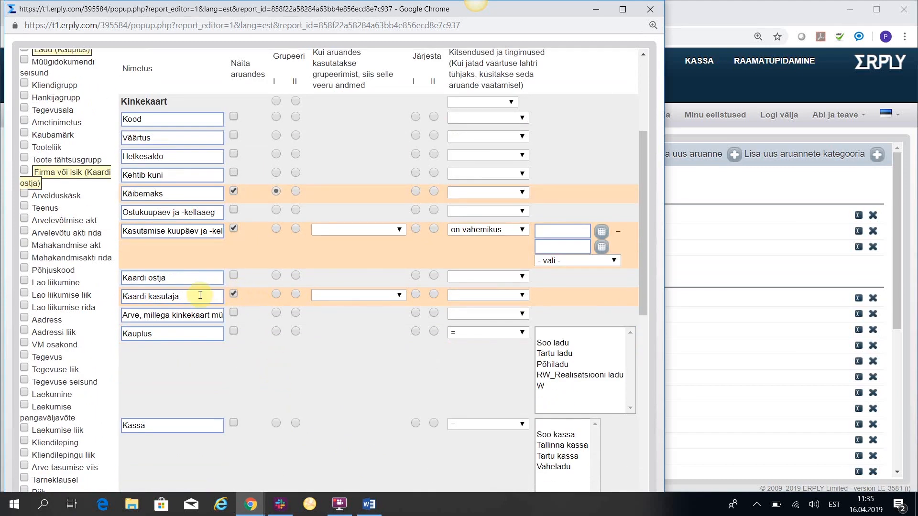
scroll(372, 347, down, 1)
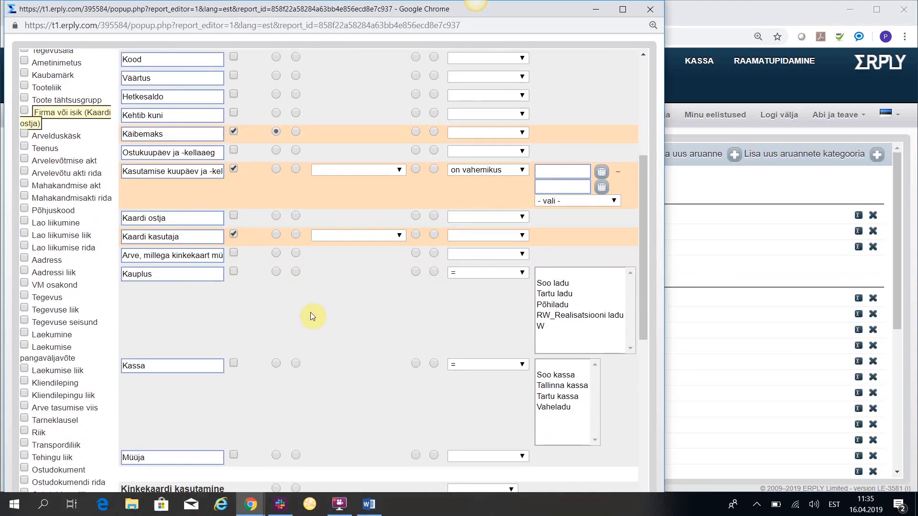
scroll(318, 320, down, 1)
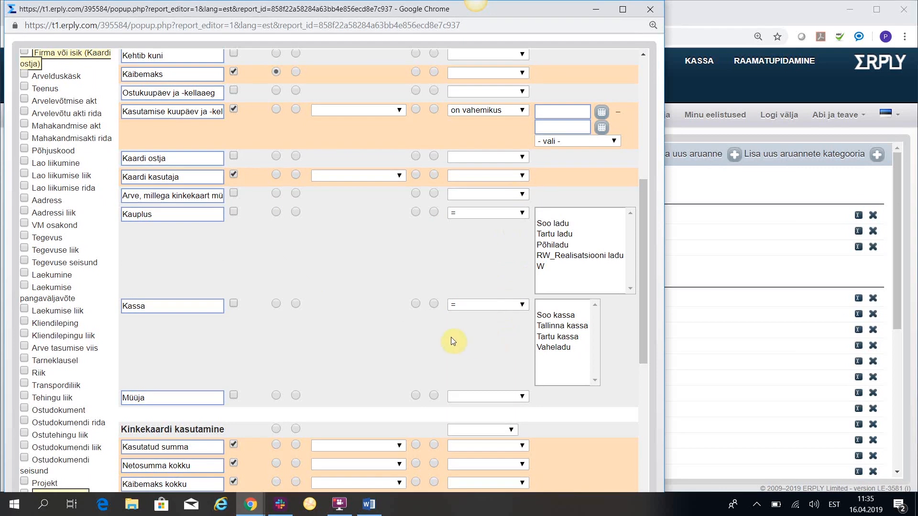
scroll(452, 336, down, 2)
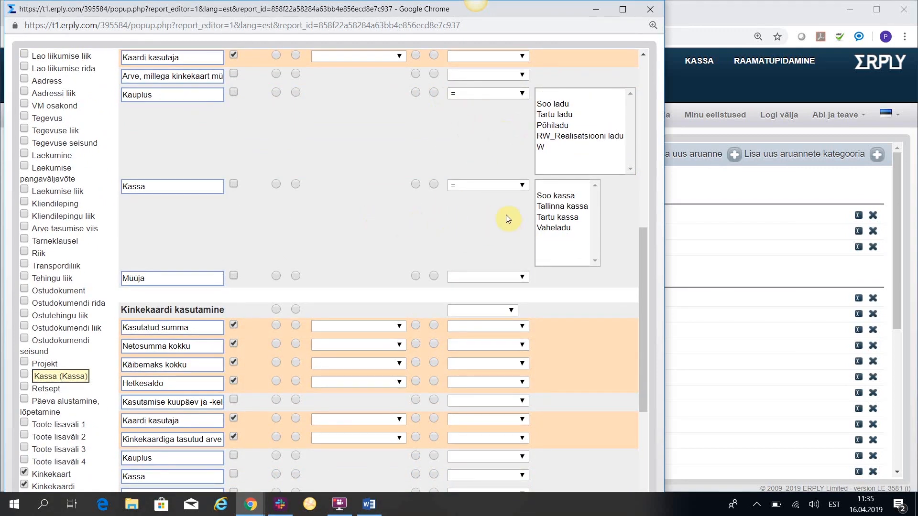
scroll(425, 212, down, 3)
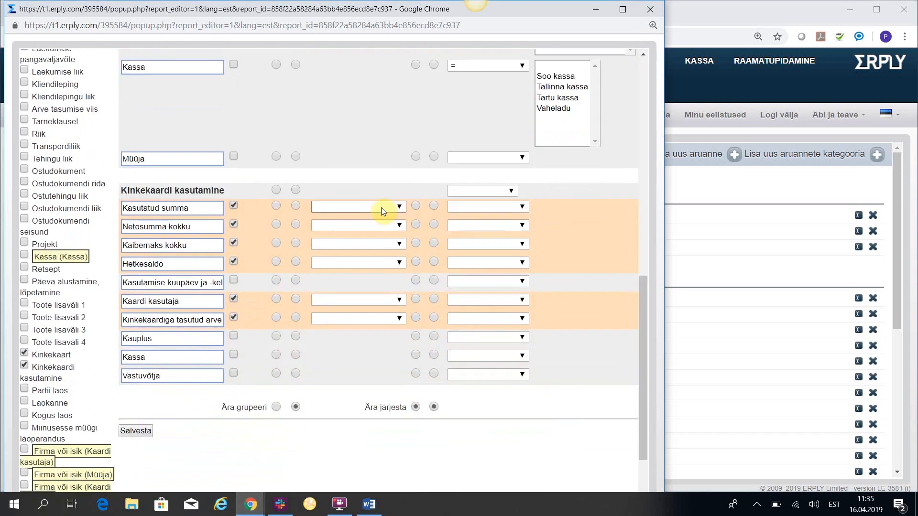
scroll(245, 383, down, 1)
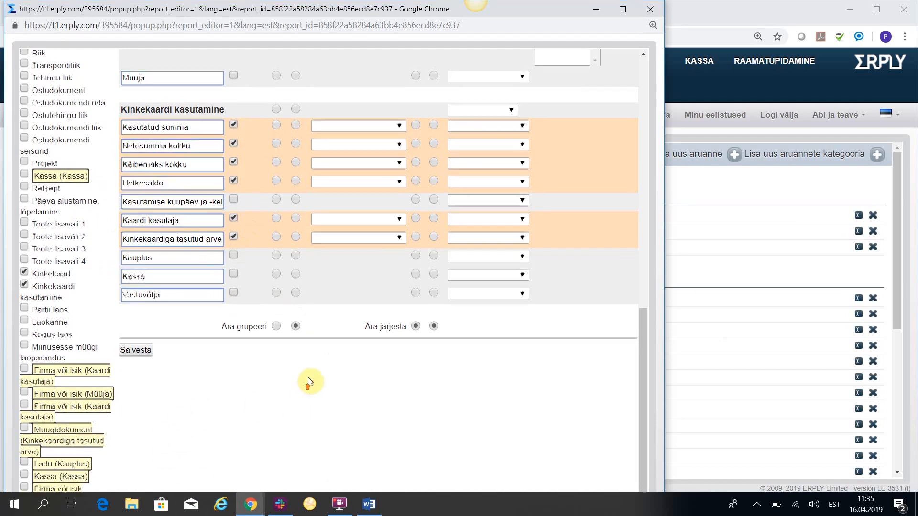
Run the Kinkekaardi kasutamise aruanne with the usage date set to täna.
scroll(303, 389, up, 15)
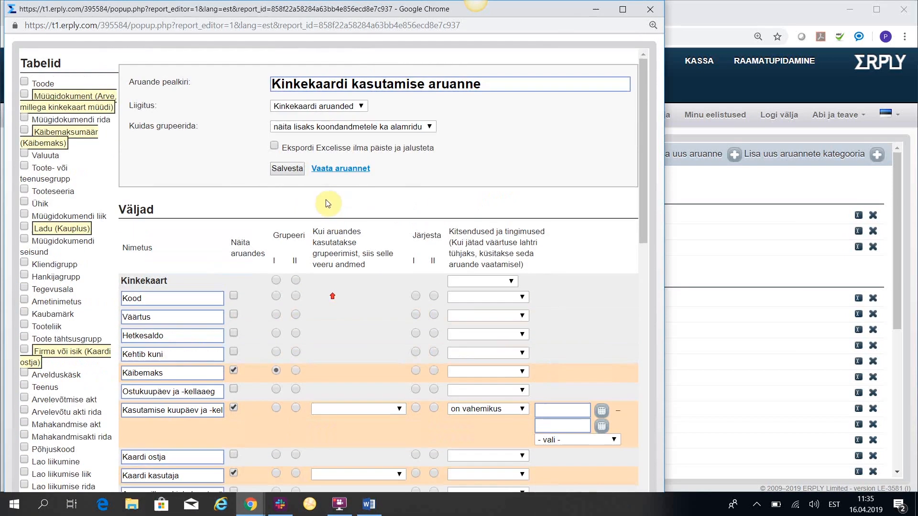
click(339, 168)
click(408, 162)
click(381, 197)
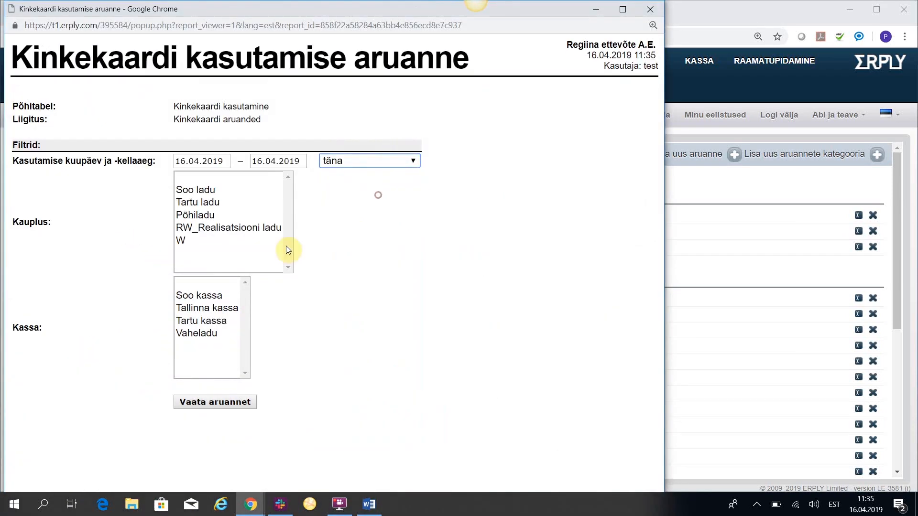
click(215, 402)
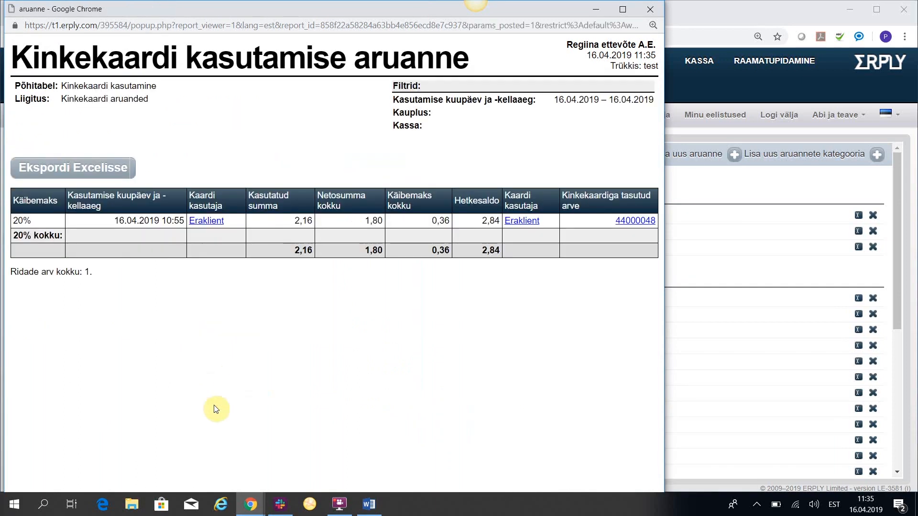